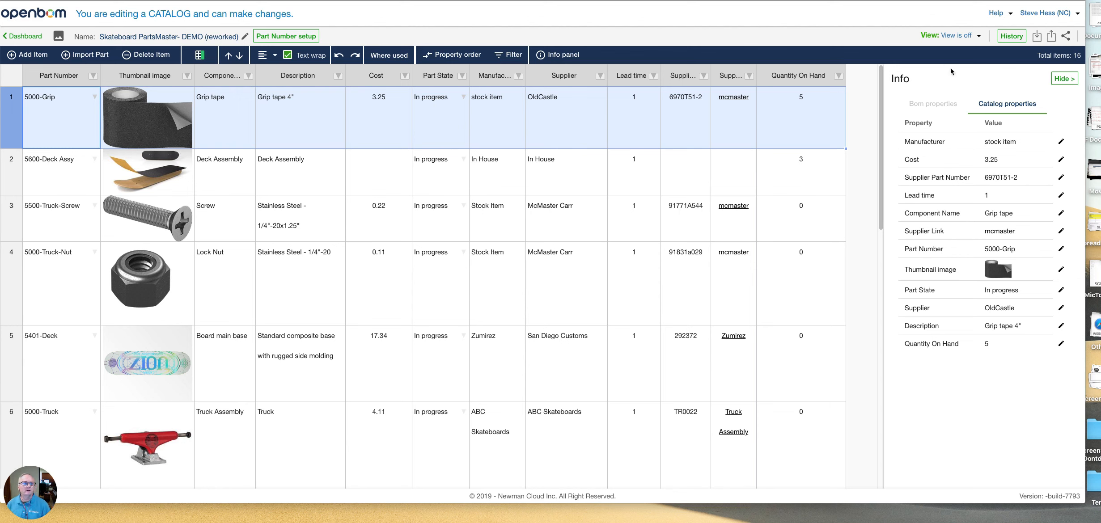
click(980, 36)
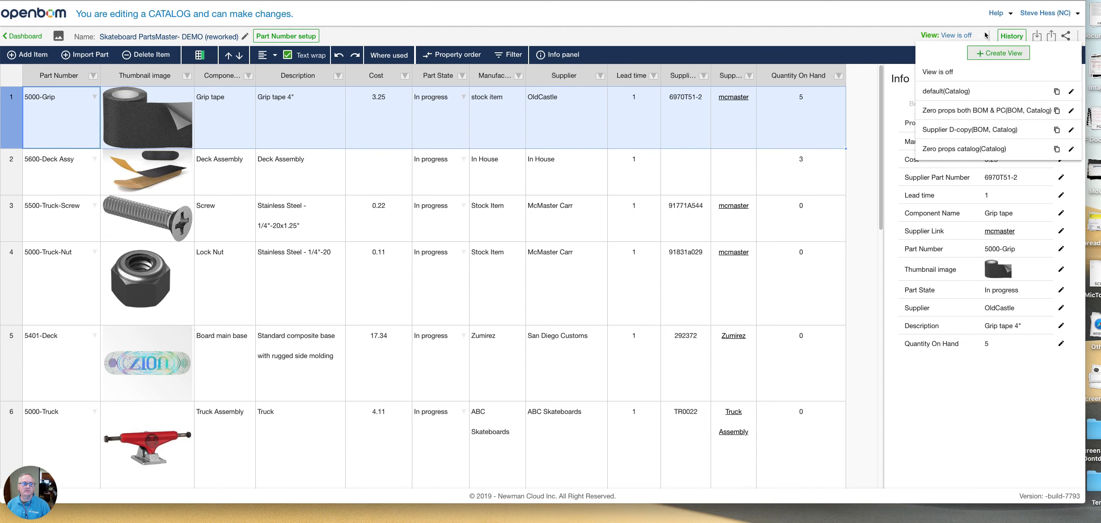
click(1014, 17)
mouse_move(1029, 121)
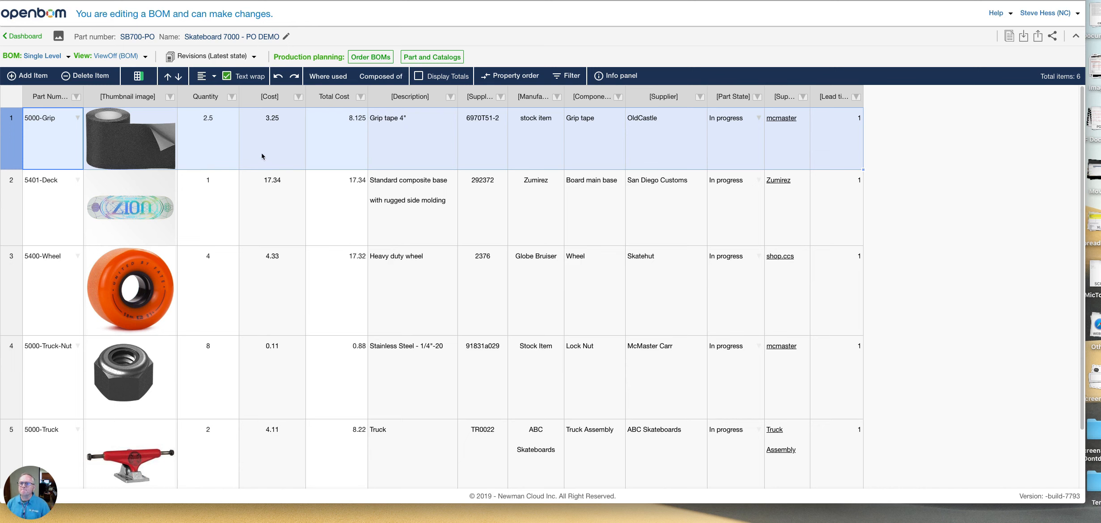
Add a production batch of 10 units described as MSC10 to the Skeleton of order BOMs for Skateboard 7000 - PO DEMO.
click(370, 57)
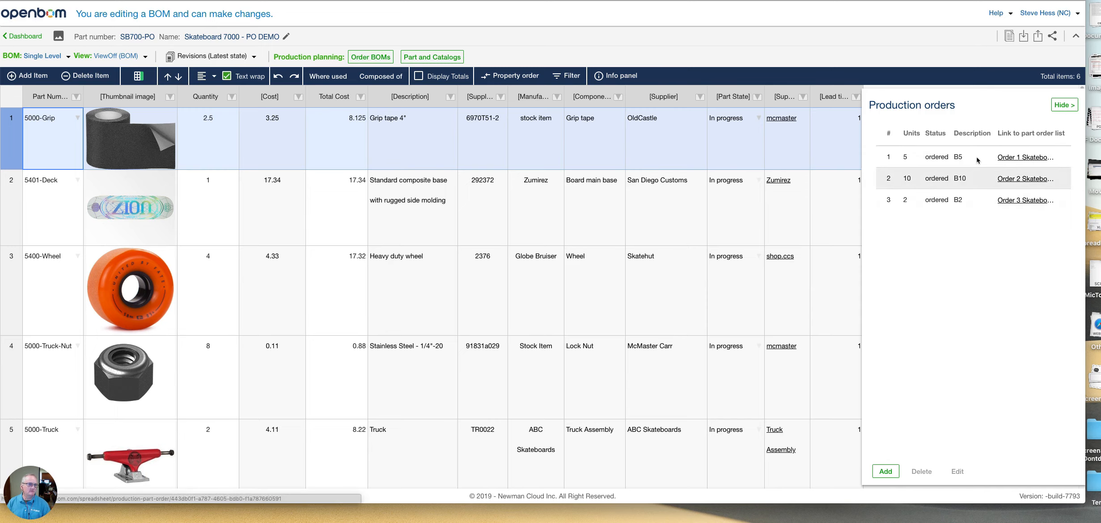
click(884, 471)
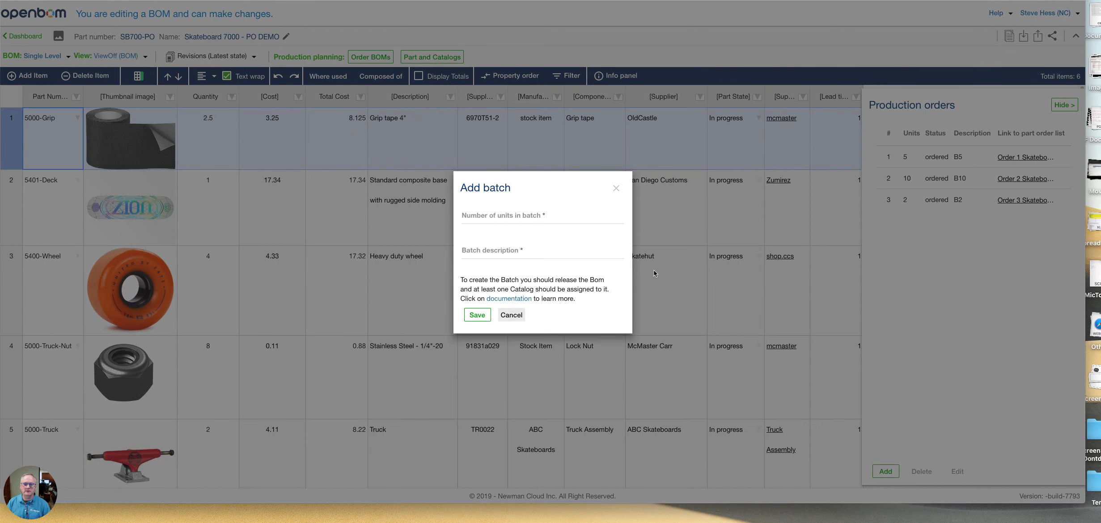
click(562, 217)
text(10)
key(Tab)
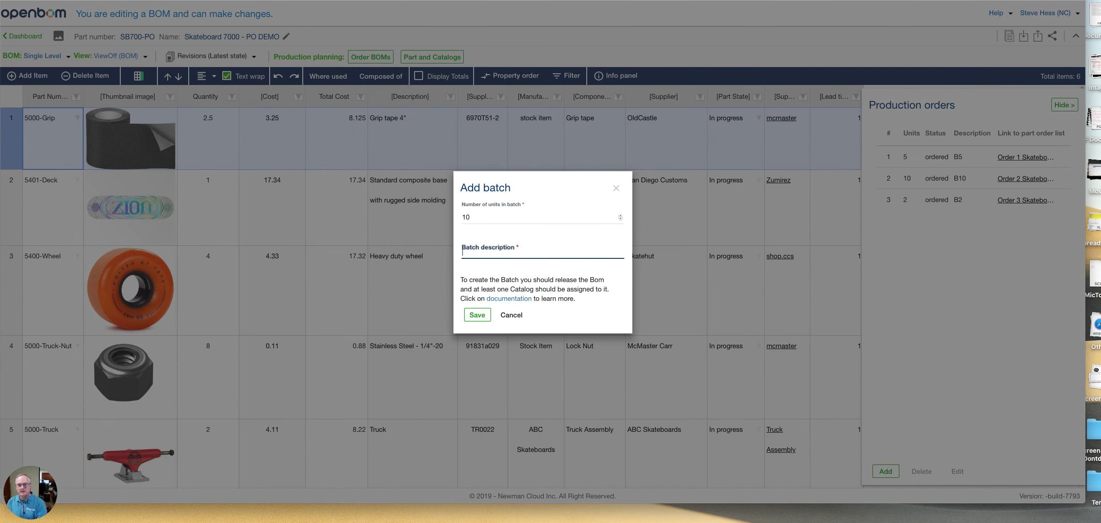
text(MSC10)
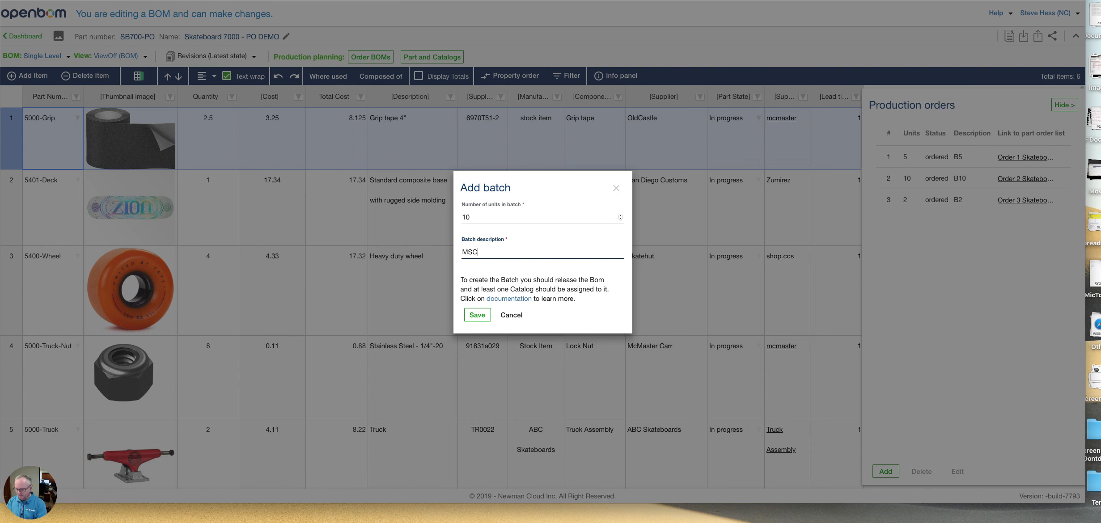
click(478, 315)
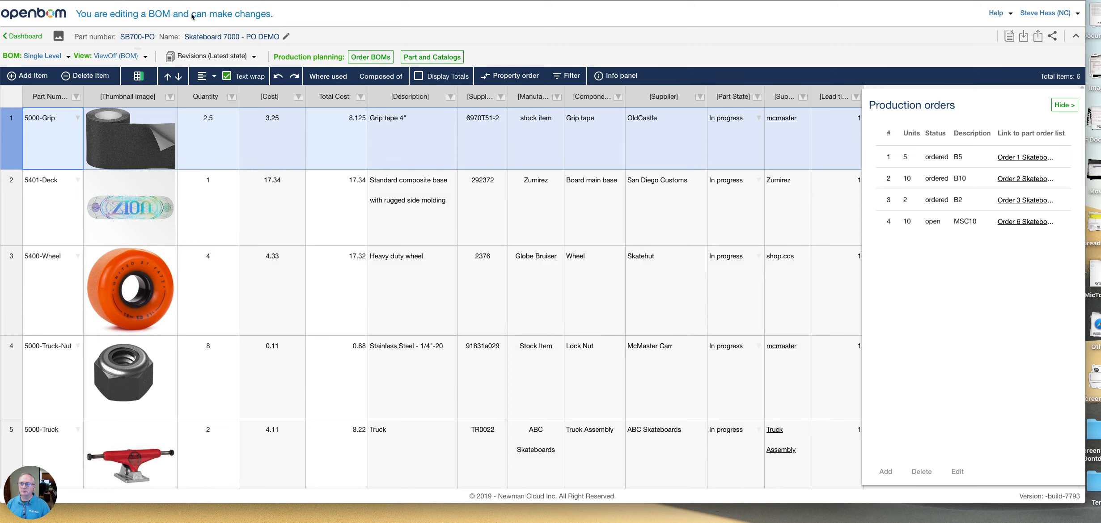
Open the order BOM of batch MSC10 and widen its Quantity Required and Quantity Gap columns to show their full headings.
click(1028, 222)
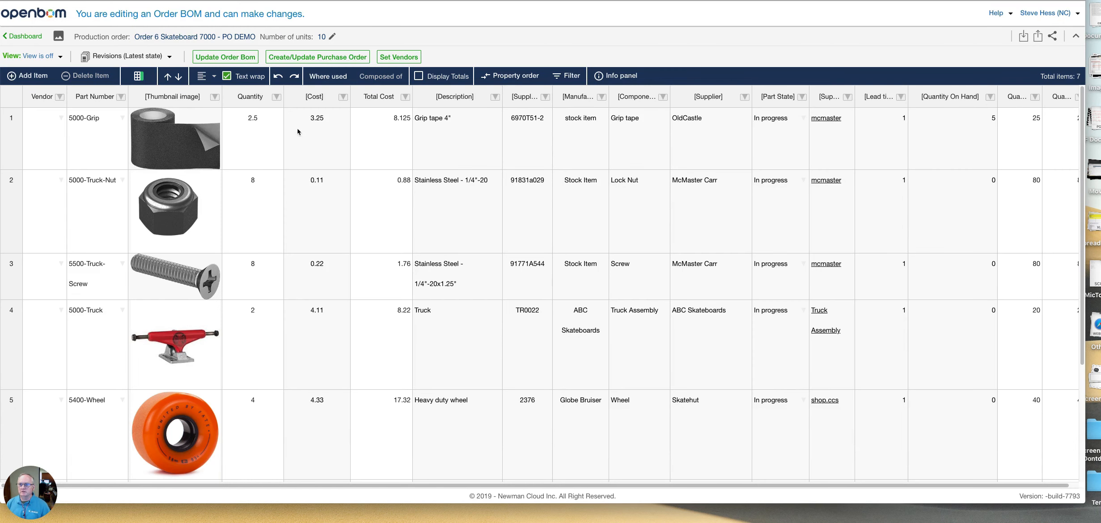
drag(680, 486, 751, 484)
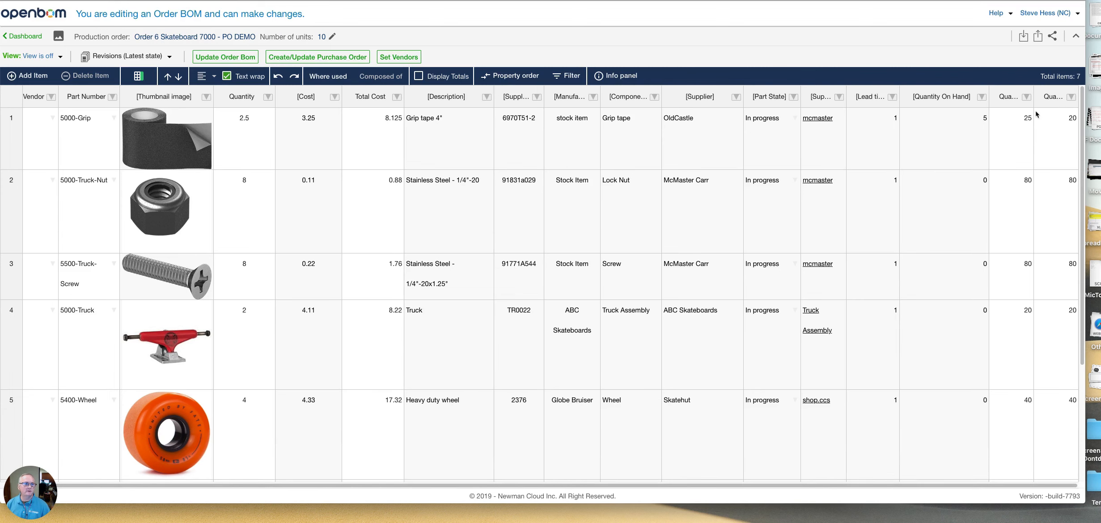
drag(1033, 89, 1066, 90)
drag(1045, 486, 1078, 486)
drag(1078, 94, 1093, 95)
drag(979, 486, 1030, 482)
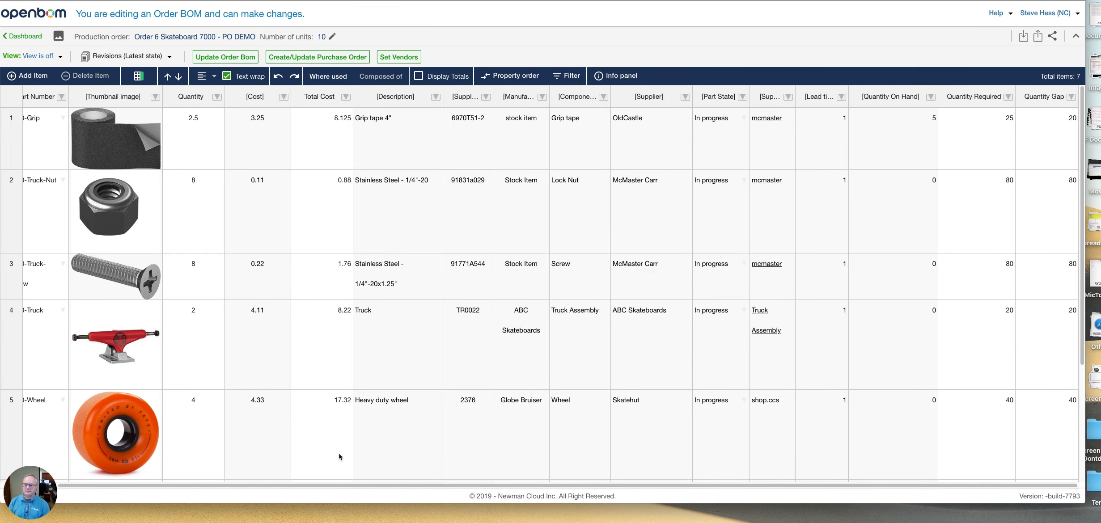
Assign the vendor list VL-3 to the order BOM and close the vendors configuration.
drag(519, 485, 376, 484)
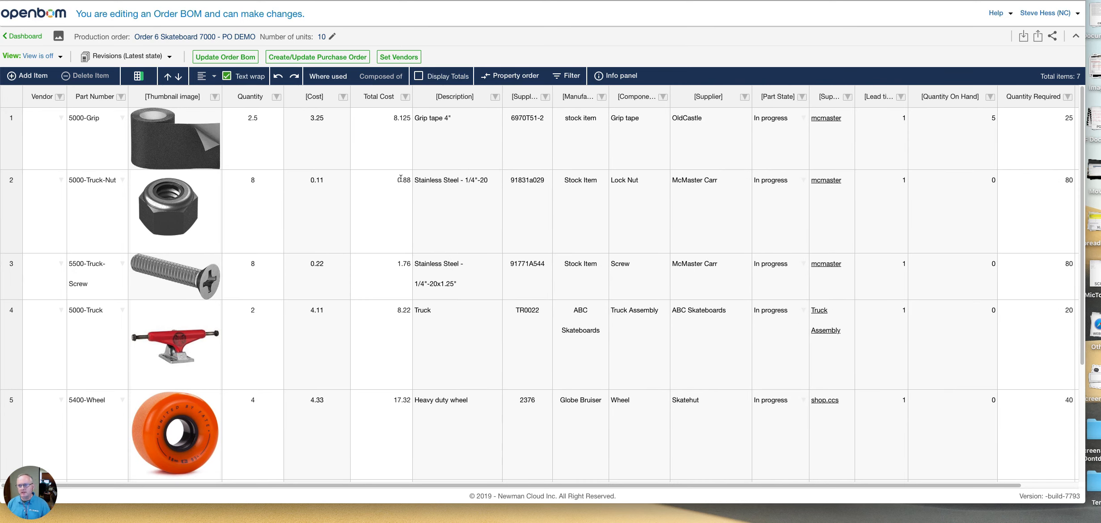
click(399, 57)
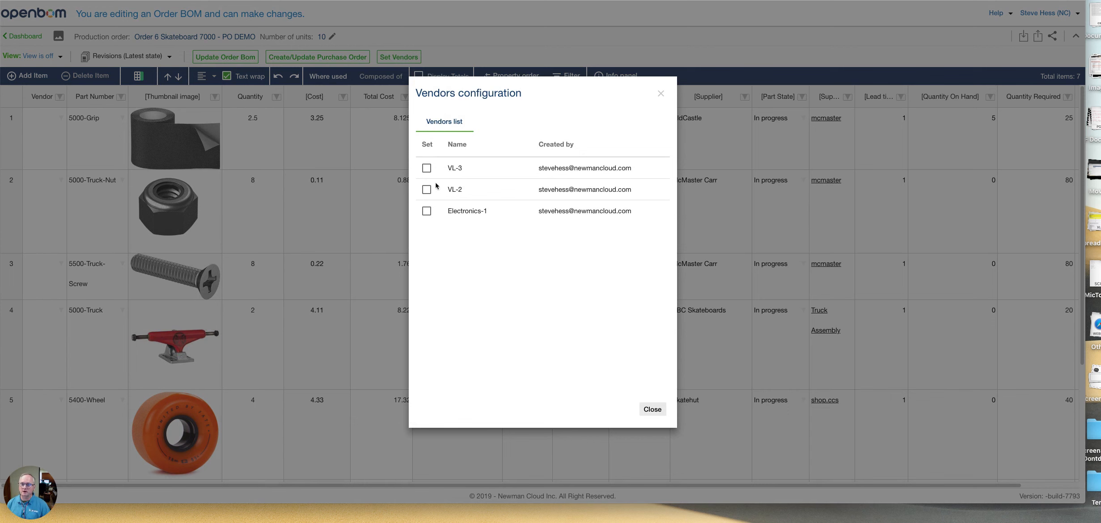
click(427, 169)
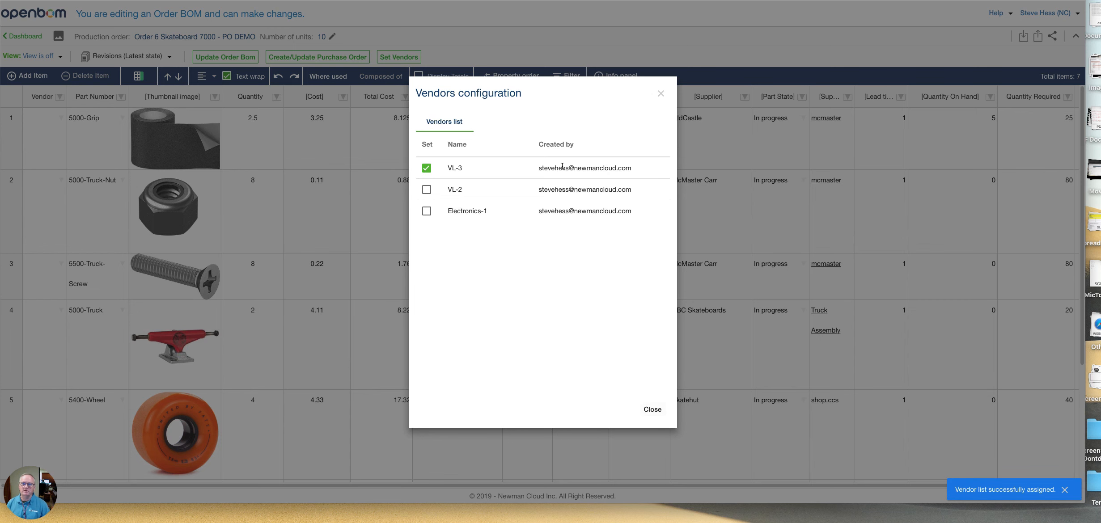
click(653, 409)
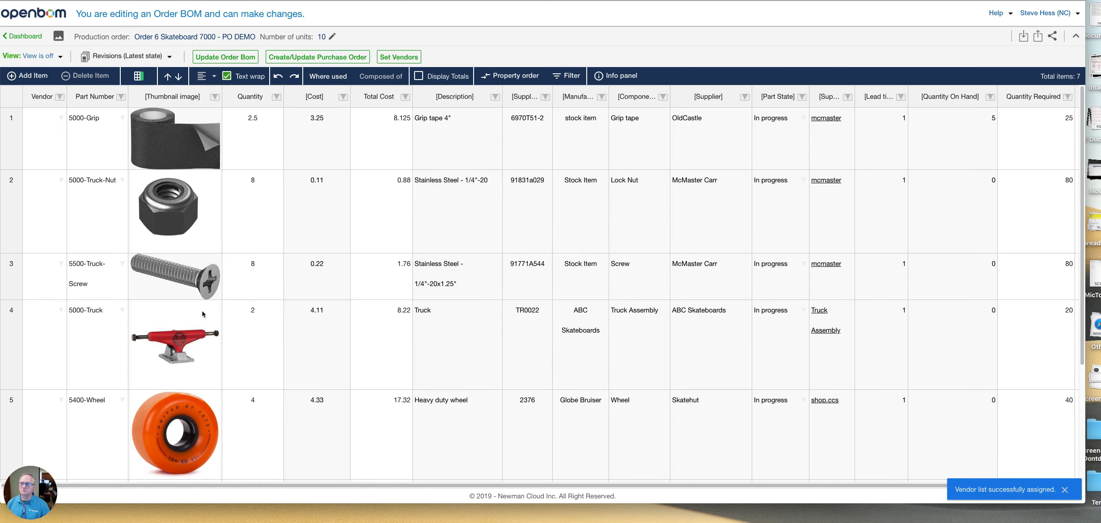
Set Old Castle Adhesives as the vendor of part 5000-Grip and create the purchase order from the order BOM.
double_click(57, 158)
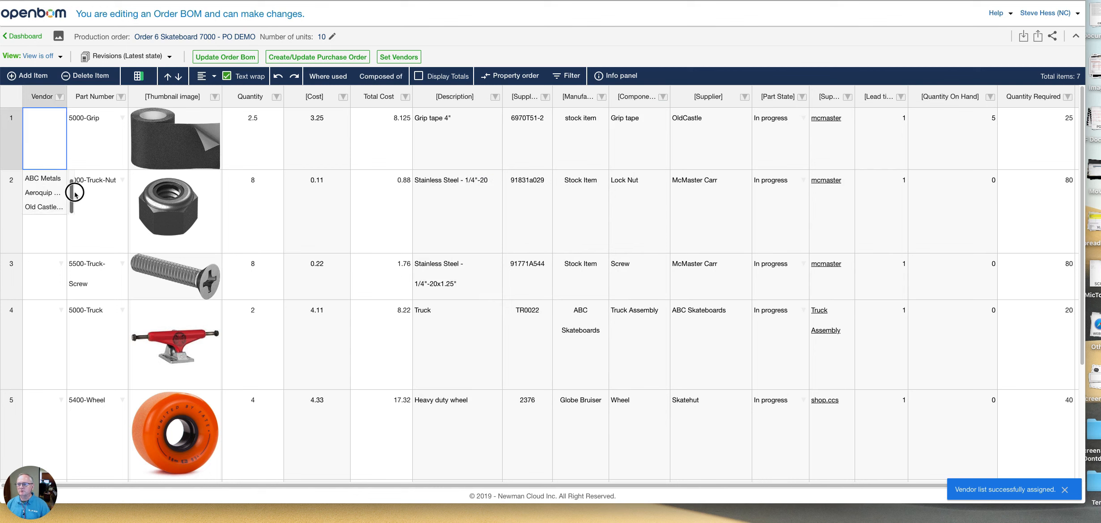
click(49, 207)
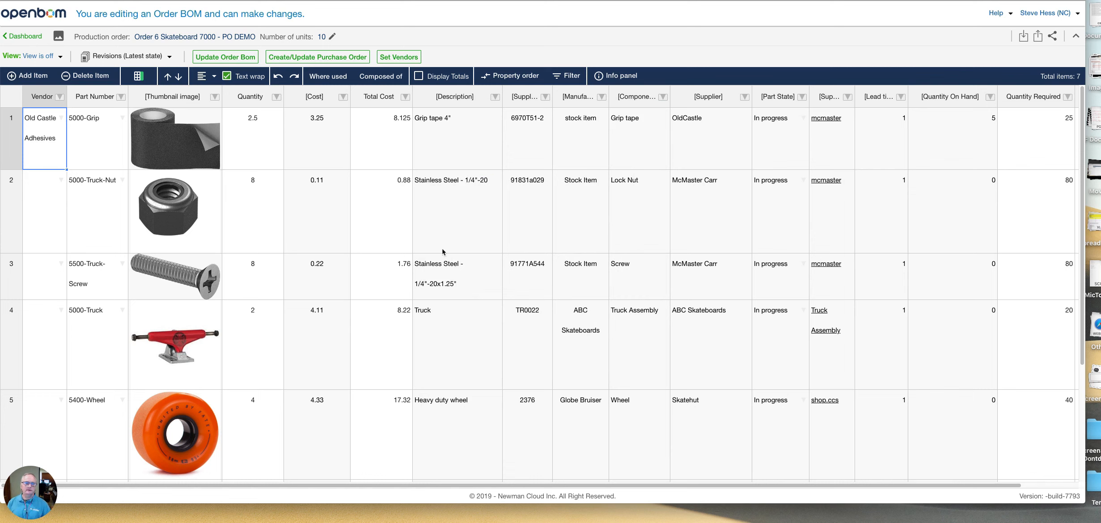
click(319, 58)
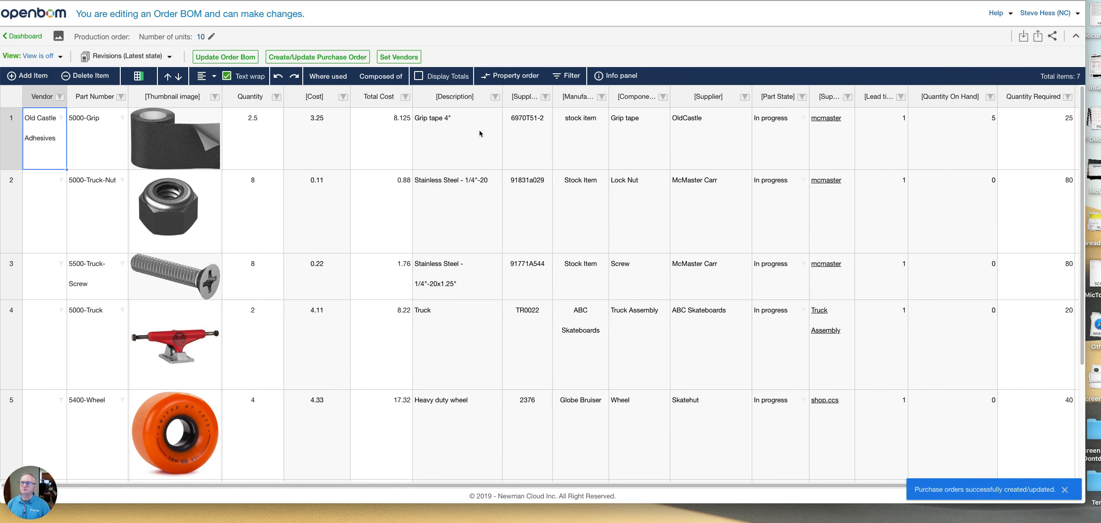
Refresh the dashboard's purchase order list, open the Old Castle Adhesives order for Order 6 and review its quantity columns.
click(78, 1)
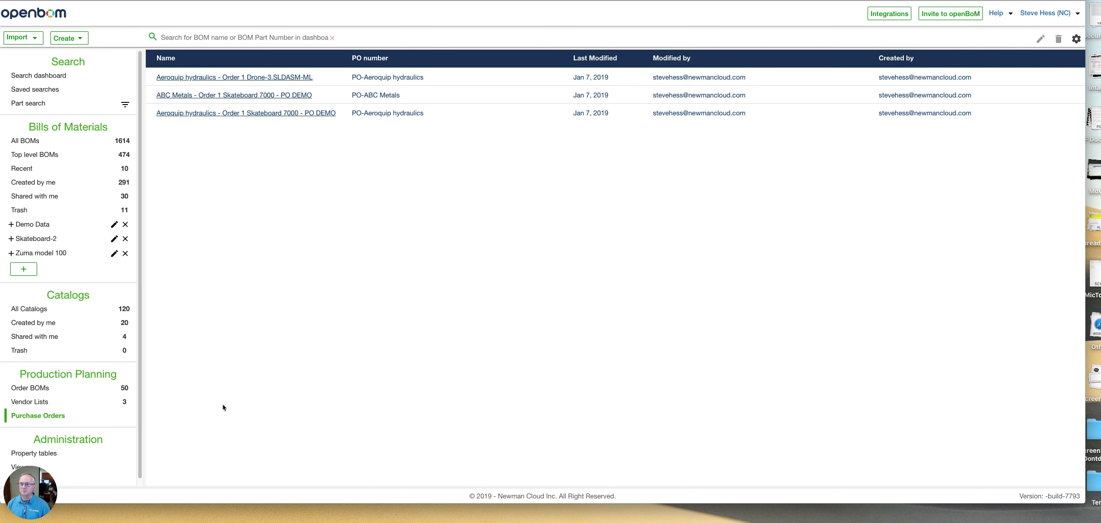
key(super+r)
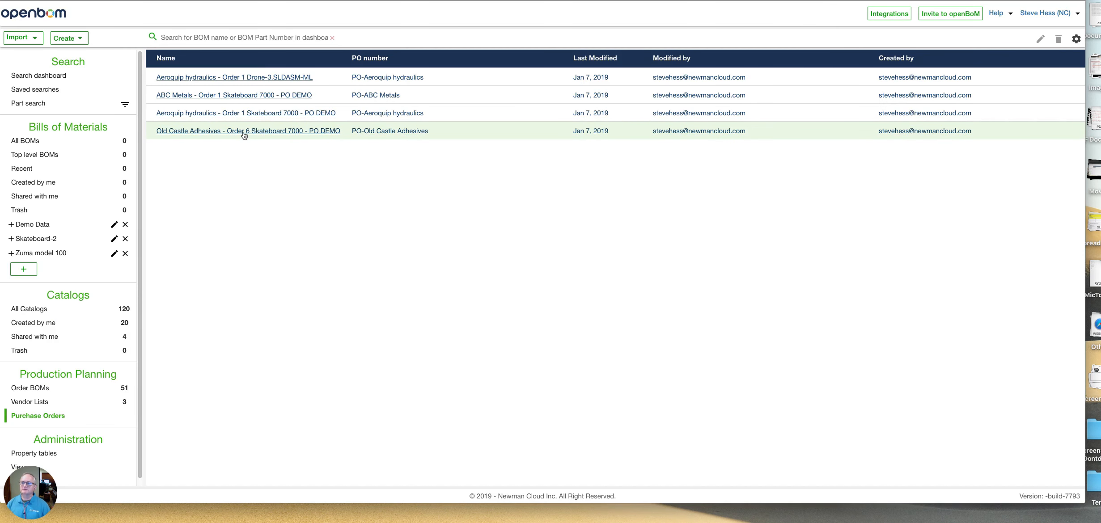
click(271, 132)
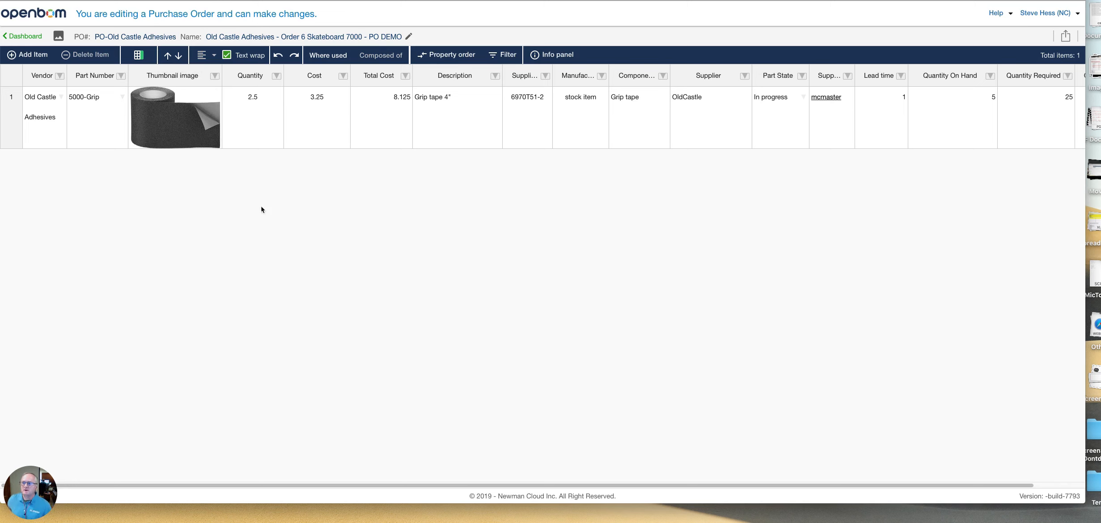
drag(509, 484, 430, 473)
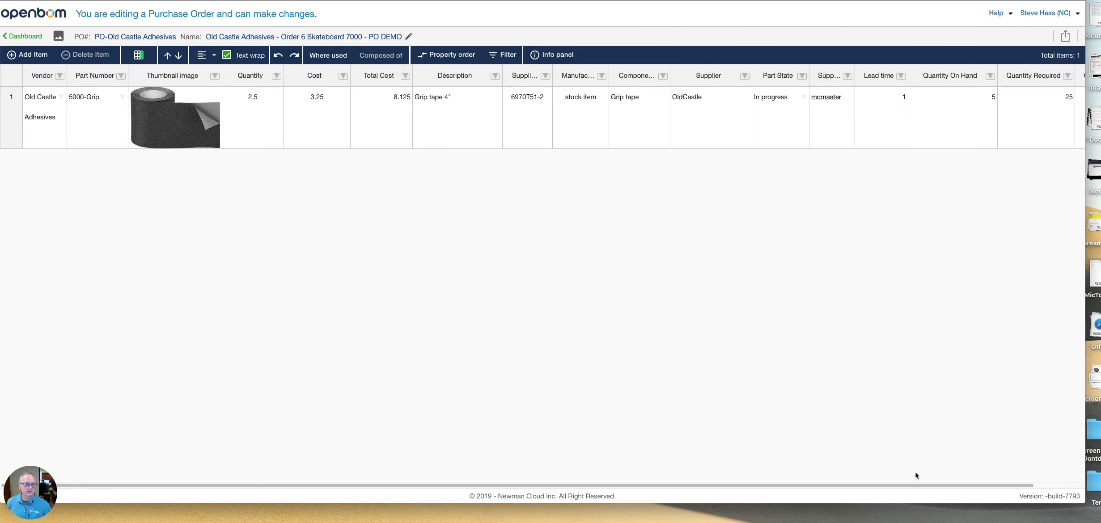
scroll(1027, 479, right, 2)
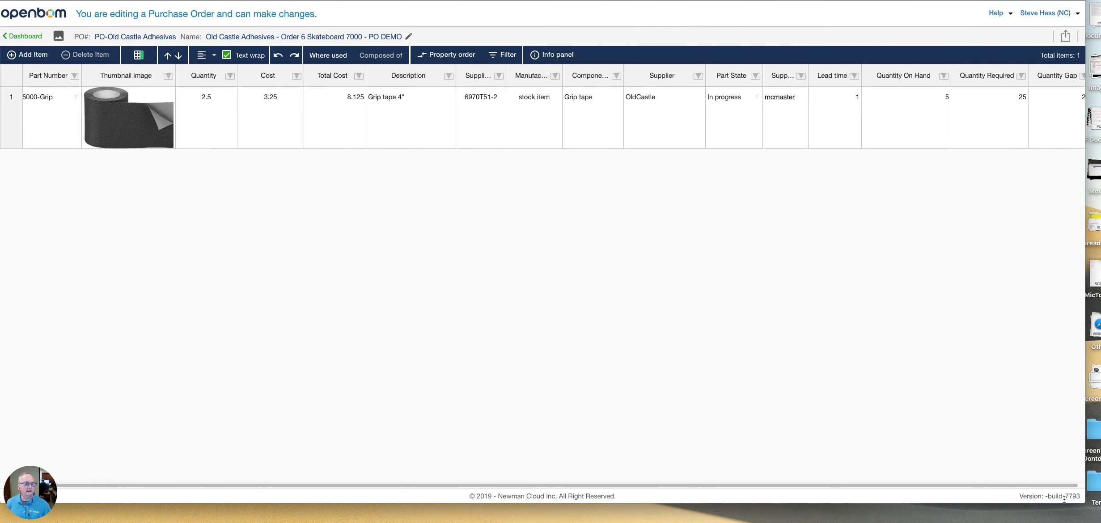
scroll(1080, 483, right, 1)
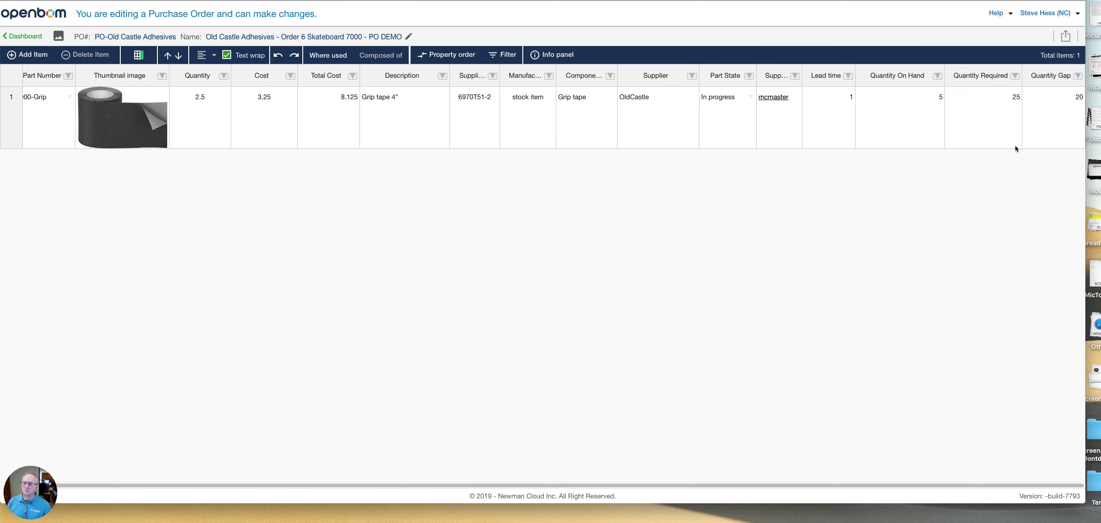
Limit the purchase order's export fields to Vendor, Part Number, Thumbnail image, Cost, Description and Quantity Gap.
click(1066, 36)
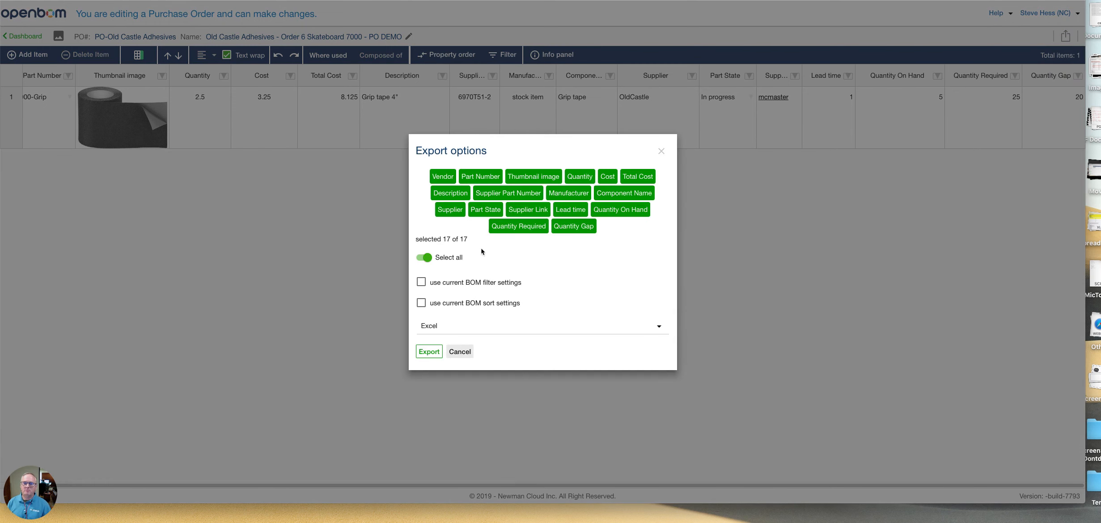
click(424, 258)
click(442, 177)
click(480, 177)
click(528, 176)
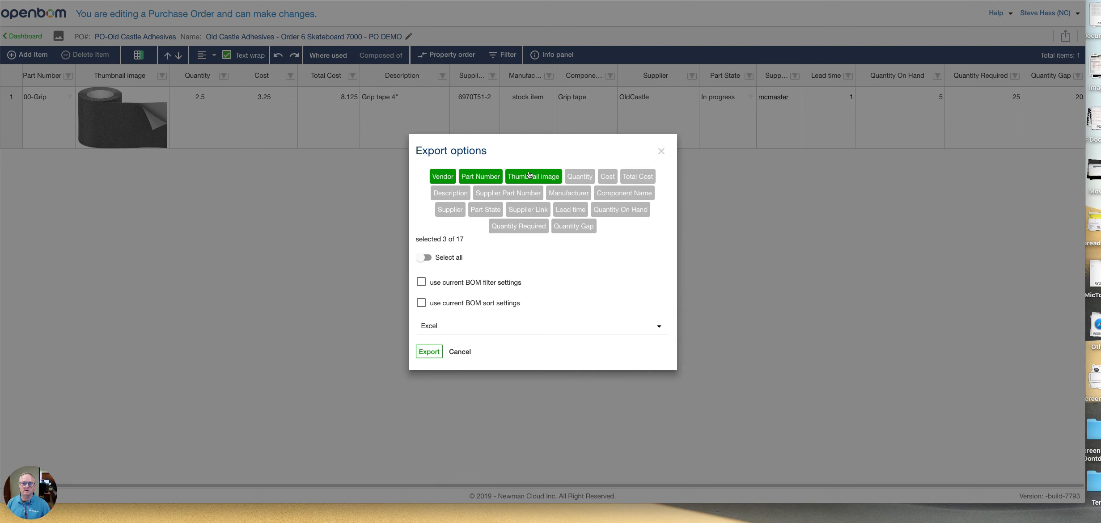
click(577, 231)
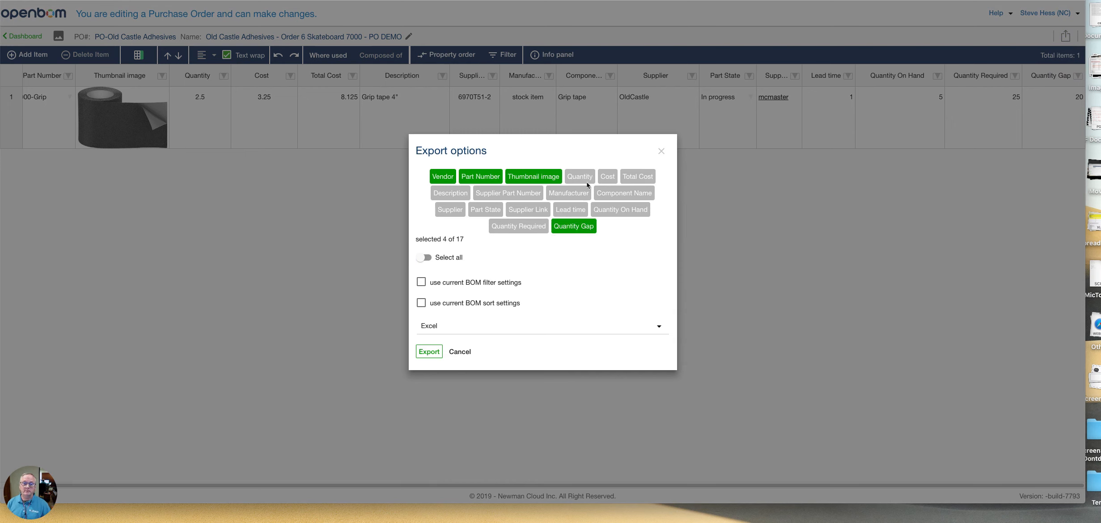
click(613, 177)
click(449, 195)
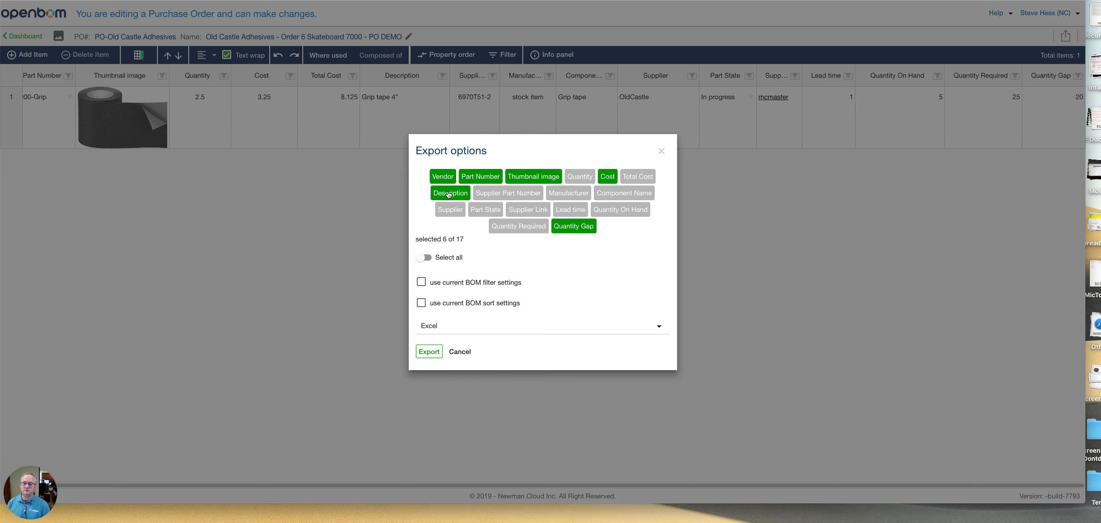
Choose PDF as the export format and export the purchase order.
click(440, 326)
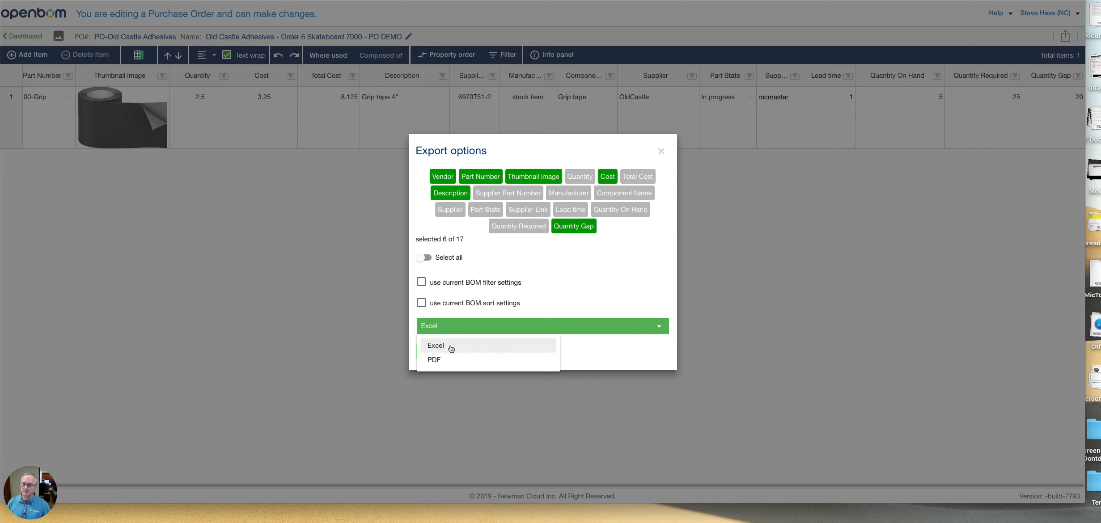
click(452, 360)
click(427, 353)
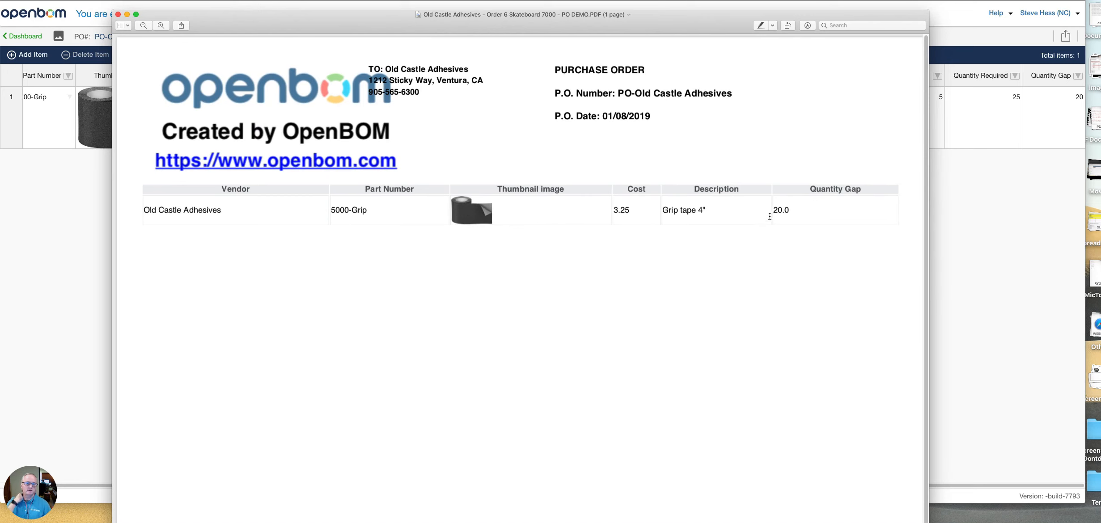
Examine the vendor details and part line in the exported purchase order PDF, and close the document.
drag(687, 35, 689, 26)
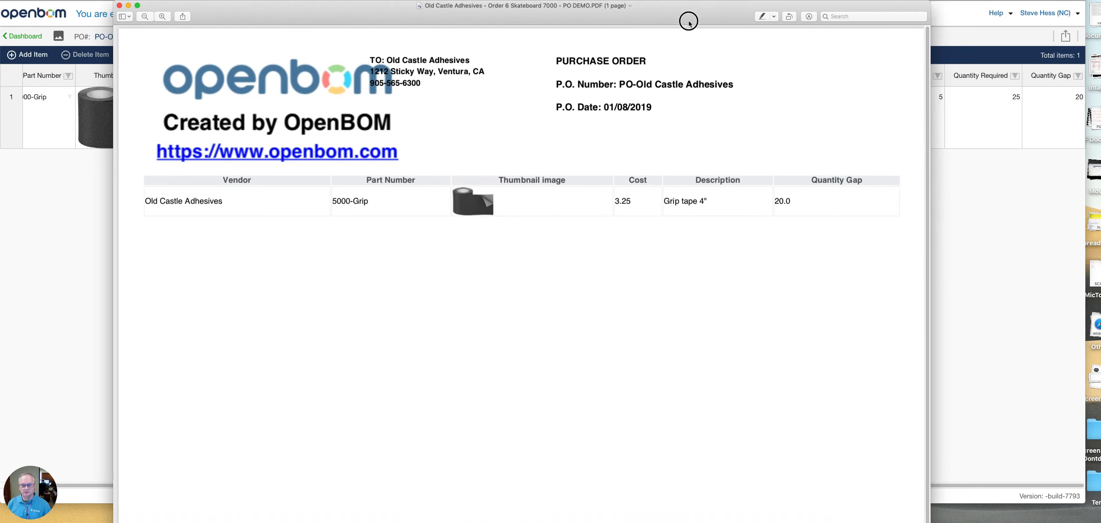
drag(257, 8, 283, 14)
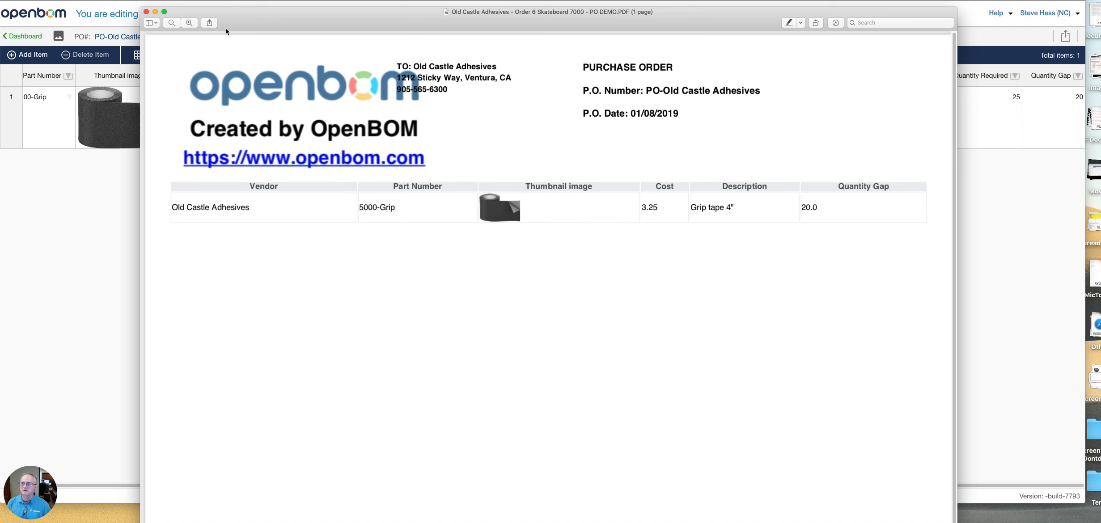
click(146, 12)
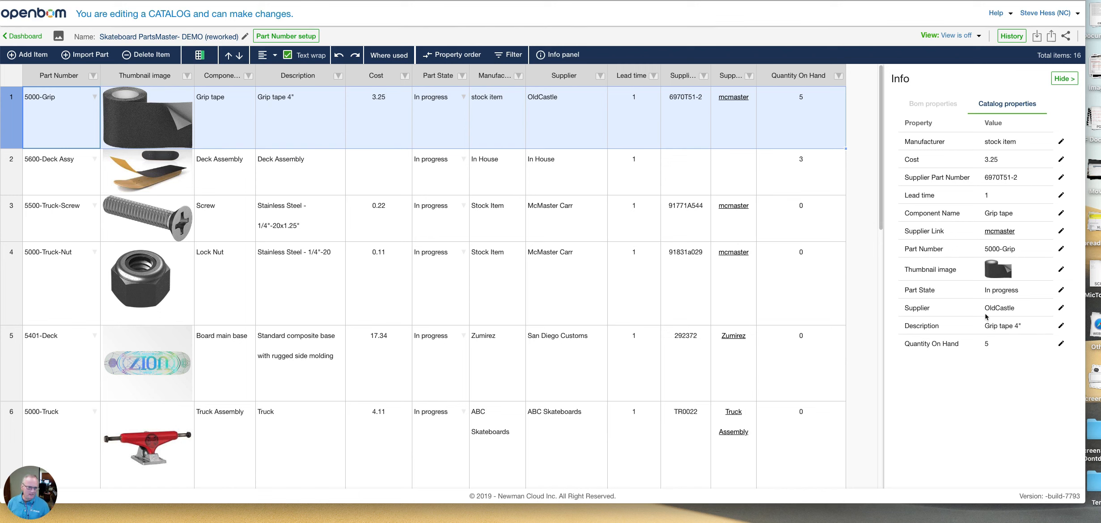
Set the Quantity On Hand of part 5000-Grip to 105 in the Skateboard PartsMaster catalog.
click(1060, 344)
click(488, 253)
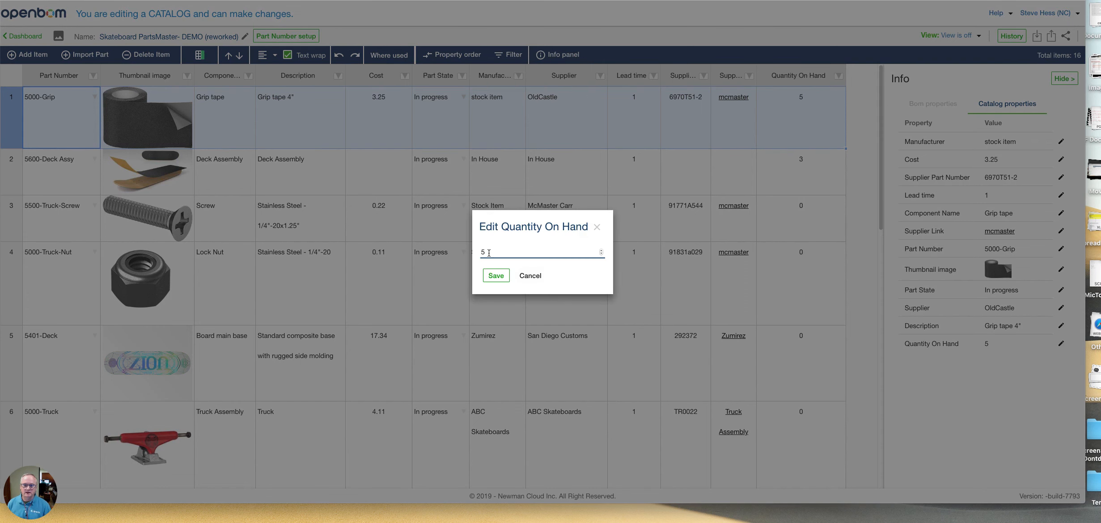
key(BackSpace)
text(105)
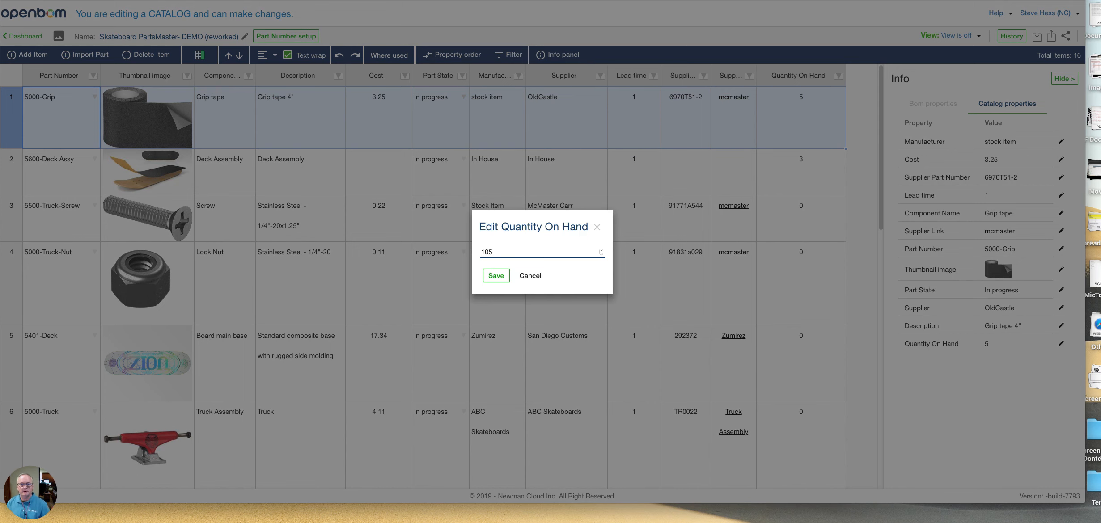
click(494, 276)
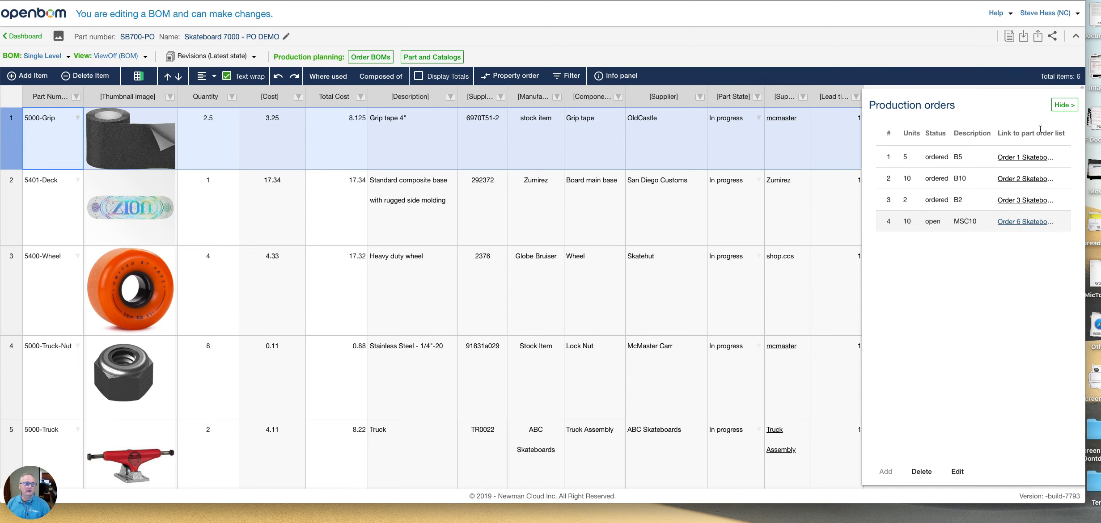
Hide the production orders, refresh the Skateboard 7000 BOM, and show the catalog properties of part 5000-Grip.
click(1064, 105)
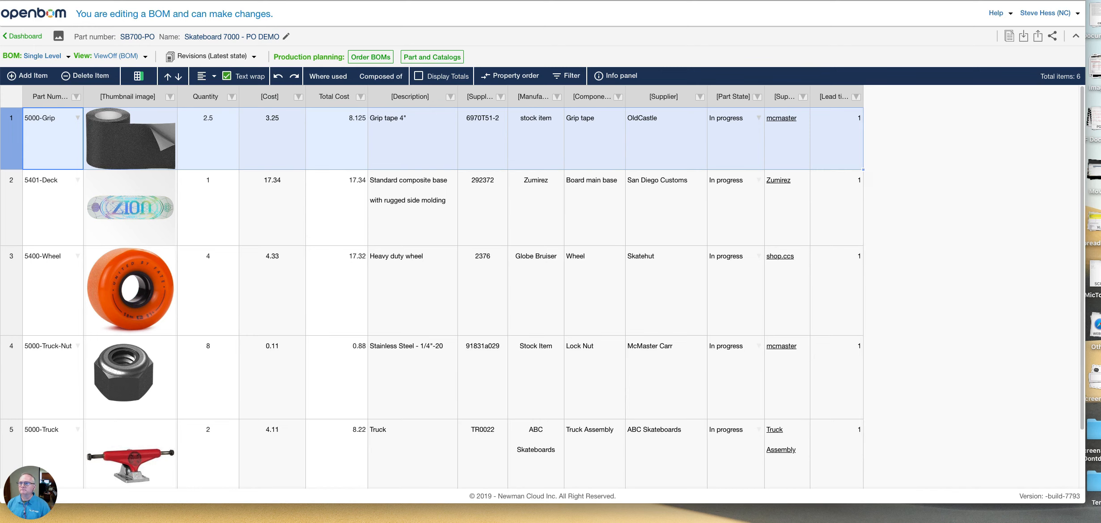
click(64, 11)
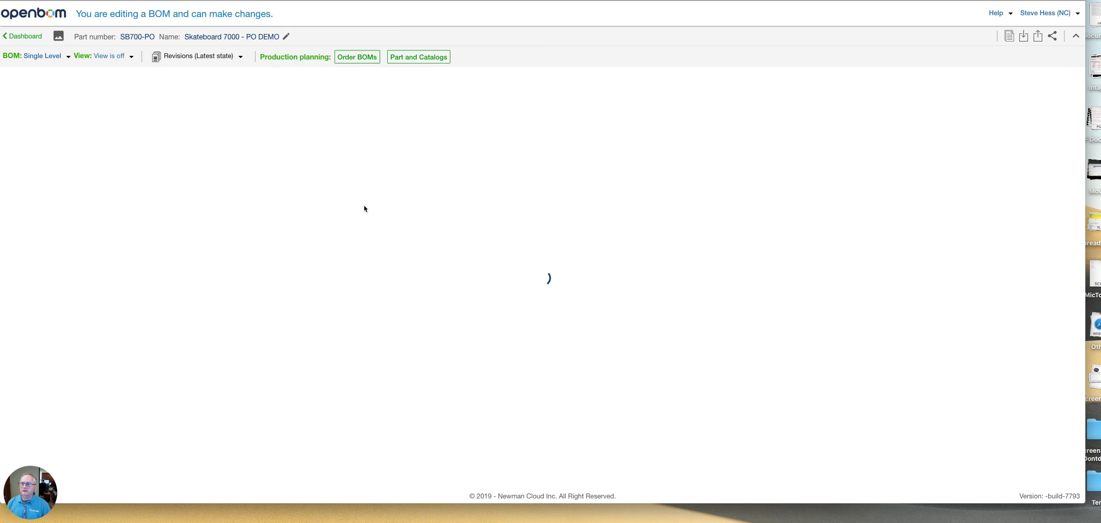
click(34, 158)
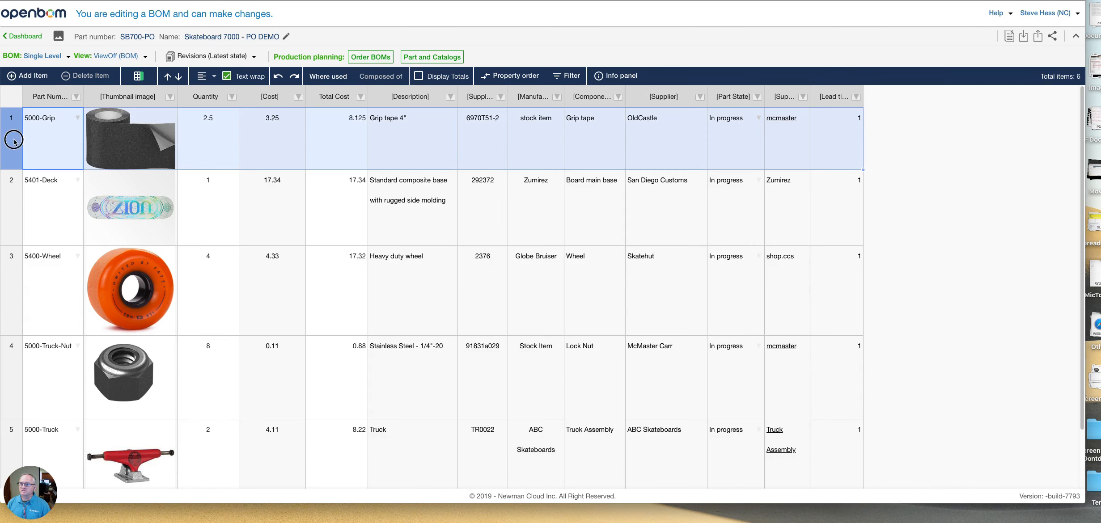
click(617, 76)
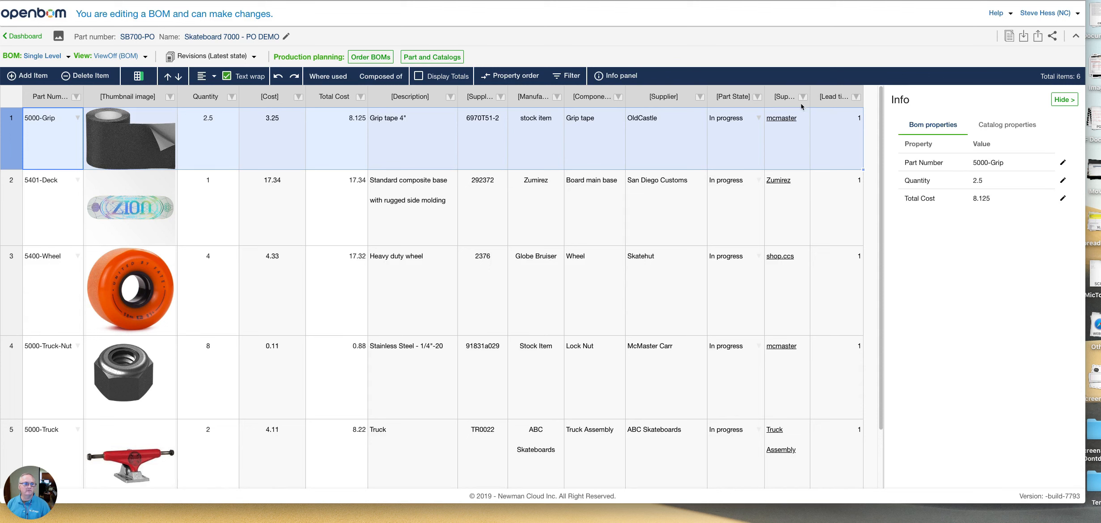
click(1010, 126)
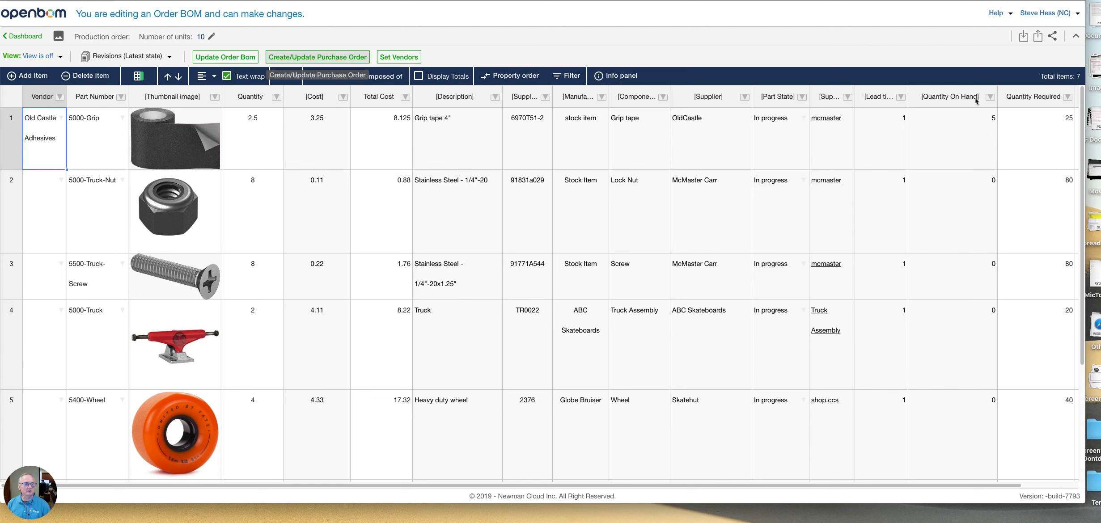
Update the Order BOM with the catalog's stock quantities and view its Quantity Gap column.
drag(1002, 485, 1062, 484)
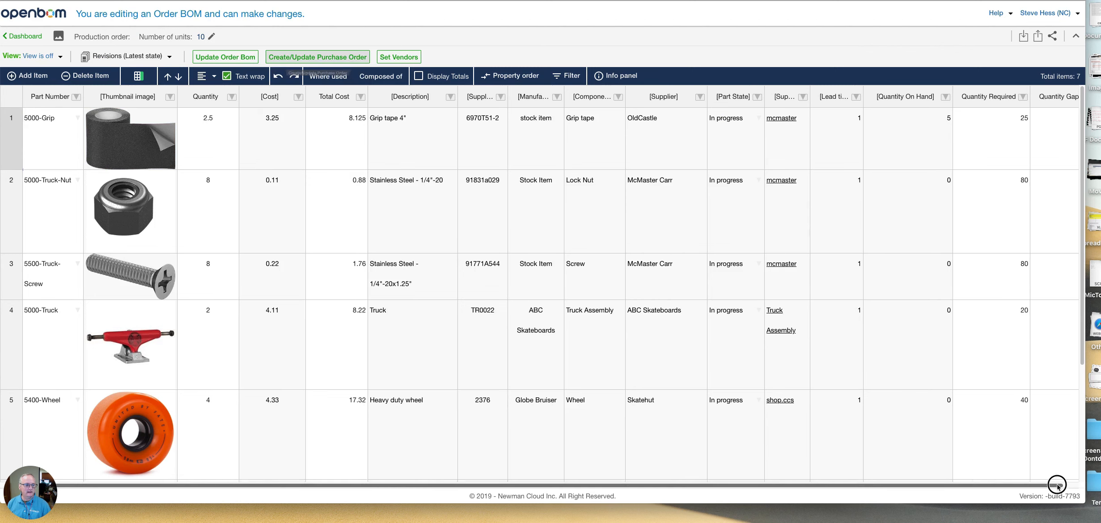
click(207, 56)
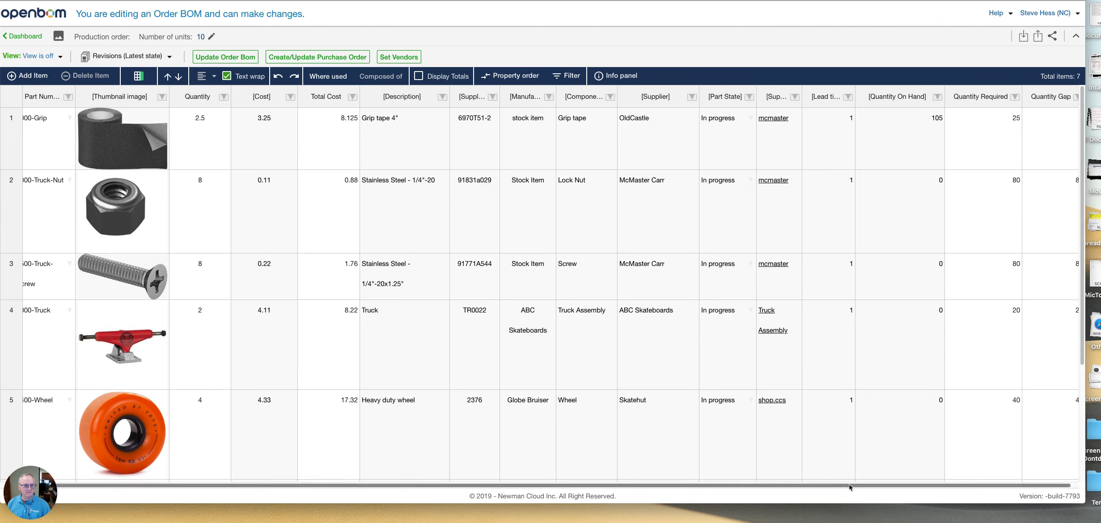
drag(849, 487, 909, 487)
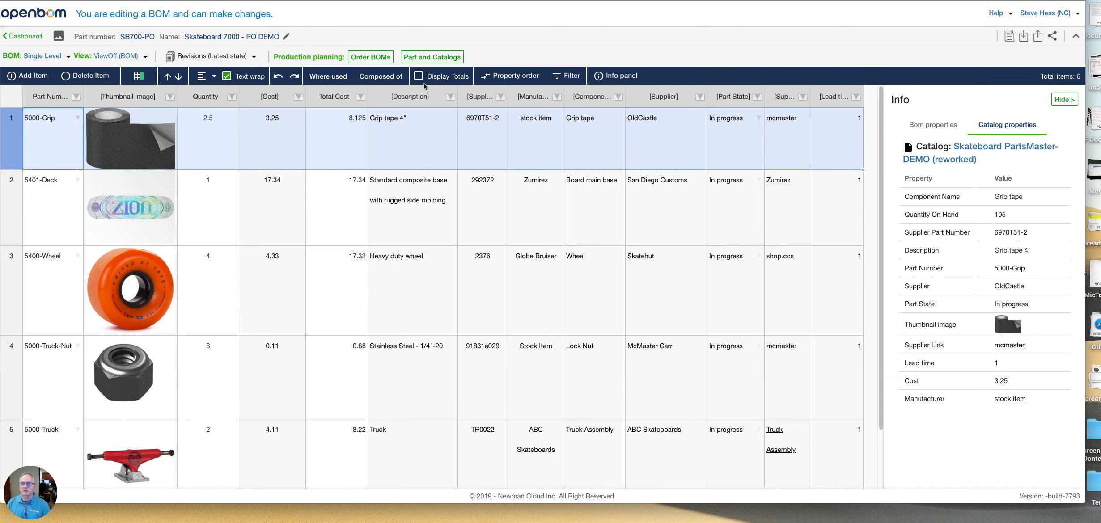
List the Skateboard 7000 BOM's production orders, open Order 6 and view its Vendor column.
click(359, 57)
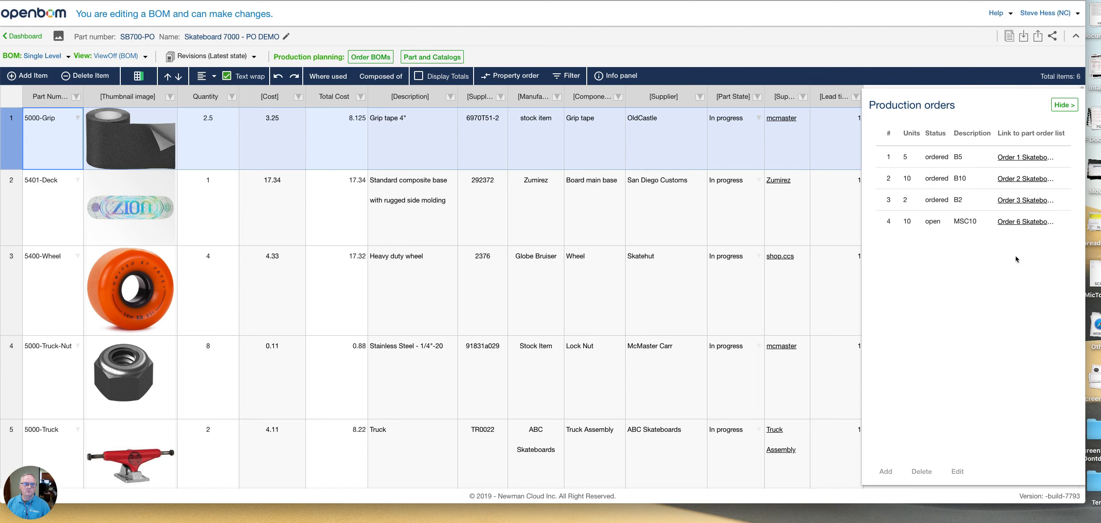
click(1029, 222)
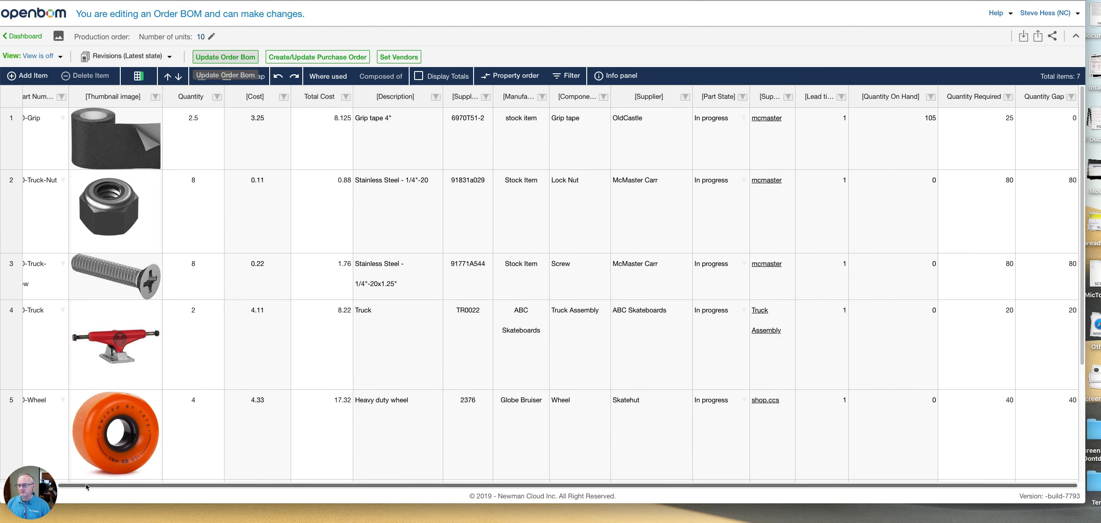
scroll(40, 179, left, 2)
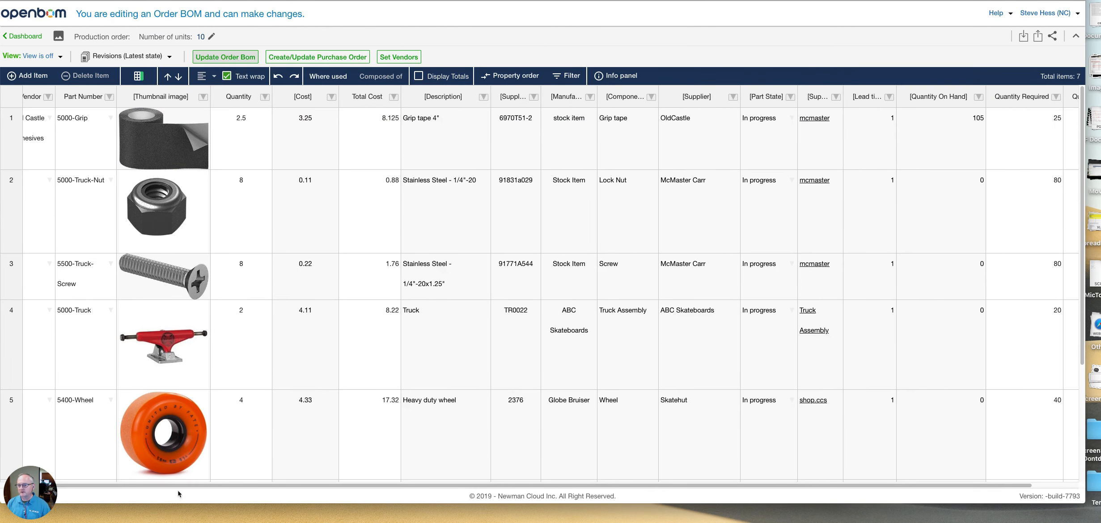
scroll(157, 478, left, 1)
View the order's vendors configuration, close it, and go to the Old Castle Adhesives purchase order.
click(400, 58)
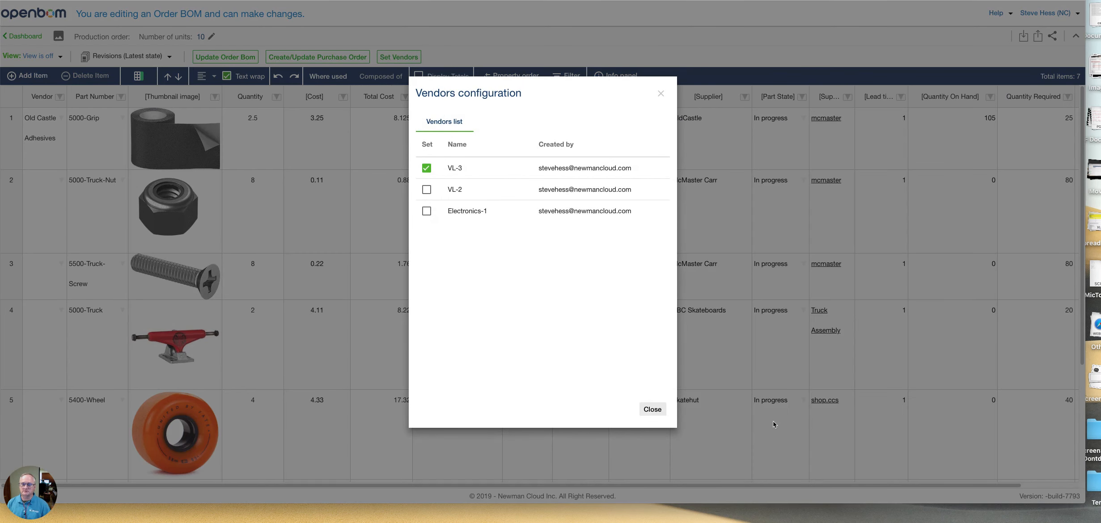
click(651, 409)
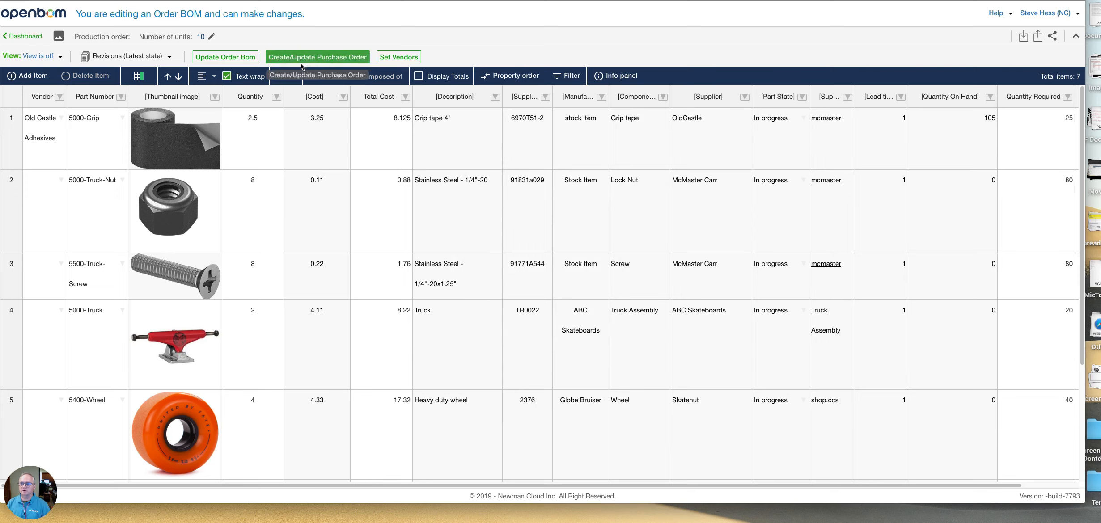
key(ctrl+Tab)
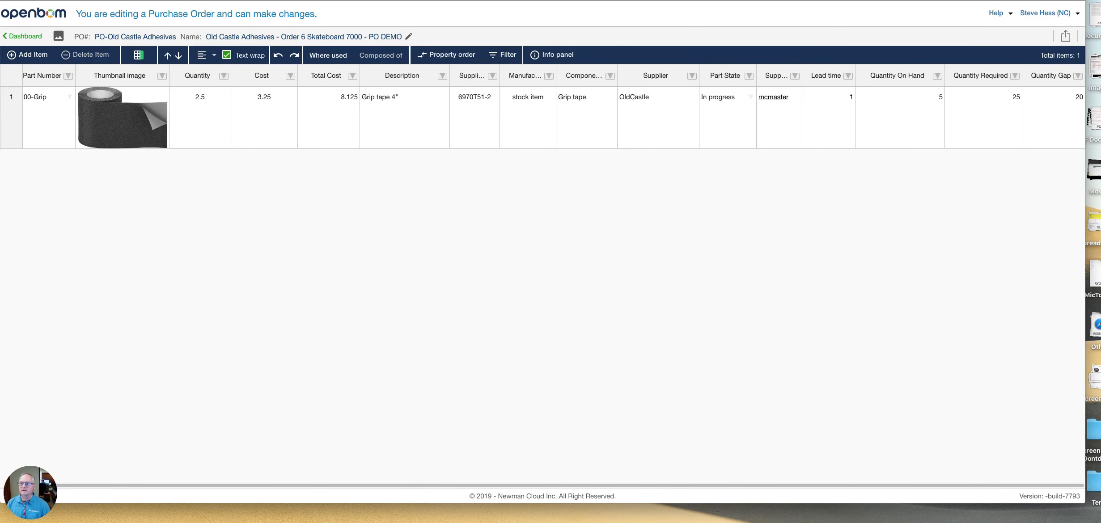